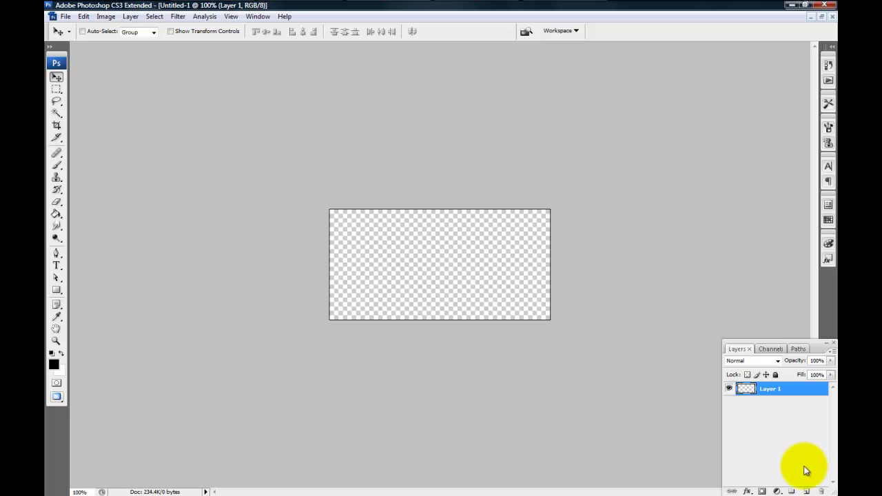
Add two new layers above Layer 1 and paint a filled black circle on Layer 1 at the left of the canvas with the Brush
left_click(806, 492)
left_click(806, 492)
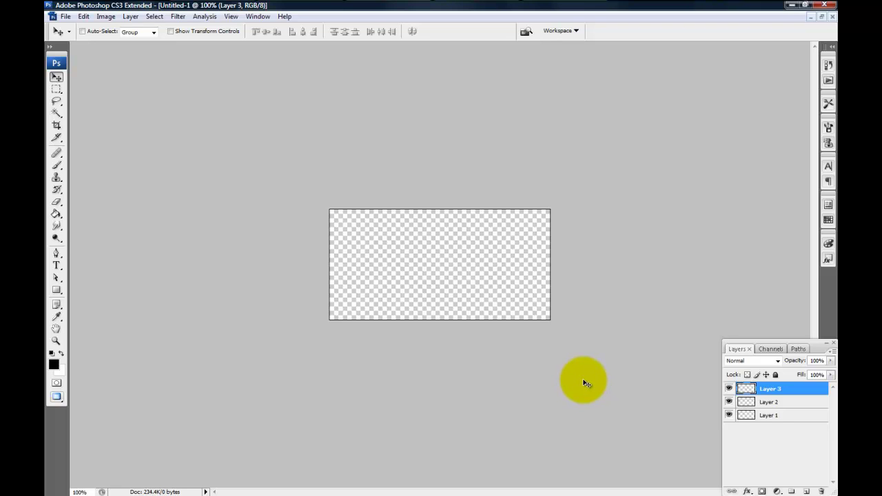
key("b")
key("alt+comma")
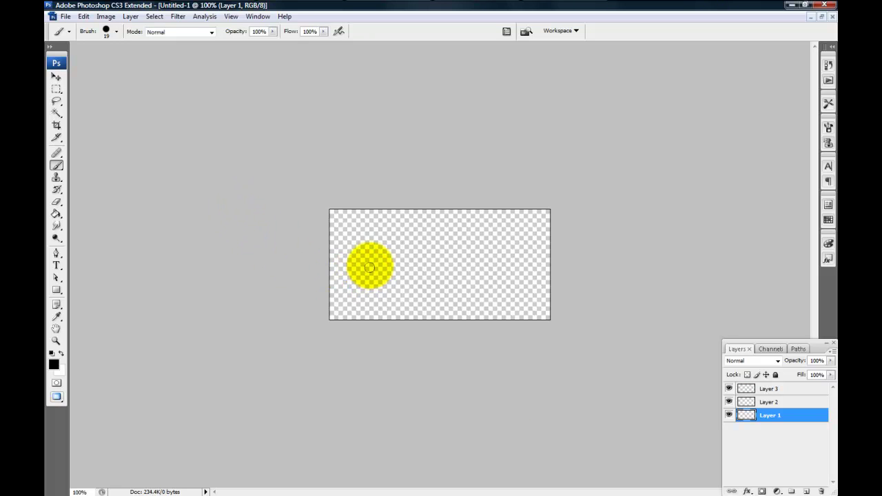
mouse_move(354, 259)
left_mouse_down()
mouse_move(391, 254)
mouse_move(388, 282)
mouse_move(361, 279)
mouse_move(352, 267)
mouse_move(372, 247)
mouse_move(388, 266)
mouse_move(379, 276)
mouse_move(356, 266)
mouse_move(371, 254)
mouse_move(372, 274)
mouse_move(362, 263)
mouse_move(381, 263)
mouse_move(383, 284)
mouse_move(362, 285)
mouse_move(350, 258)
left_mouse_up()
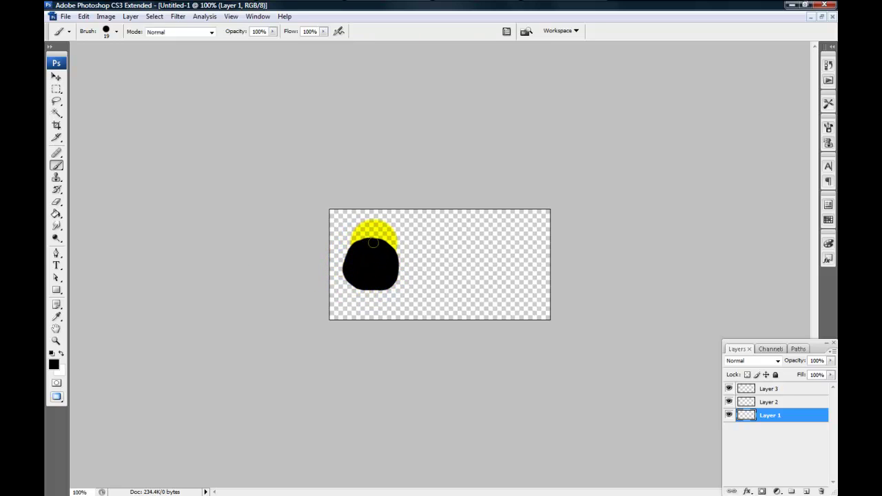
left_click_drag(384, 285, 370, 288)
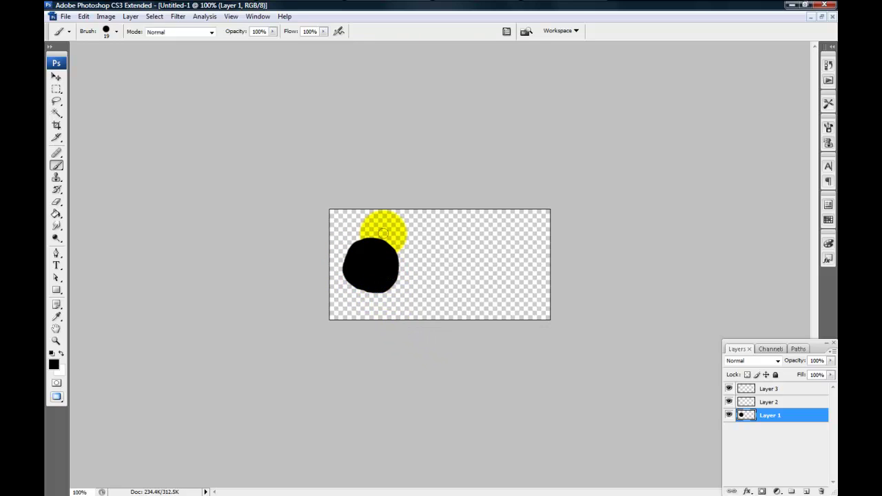
Paint a filled red (ff0000) triangle on Layer 2, in the middle of the canvas beside the black circle
left_click(793, 402)
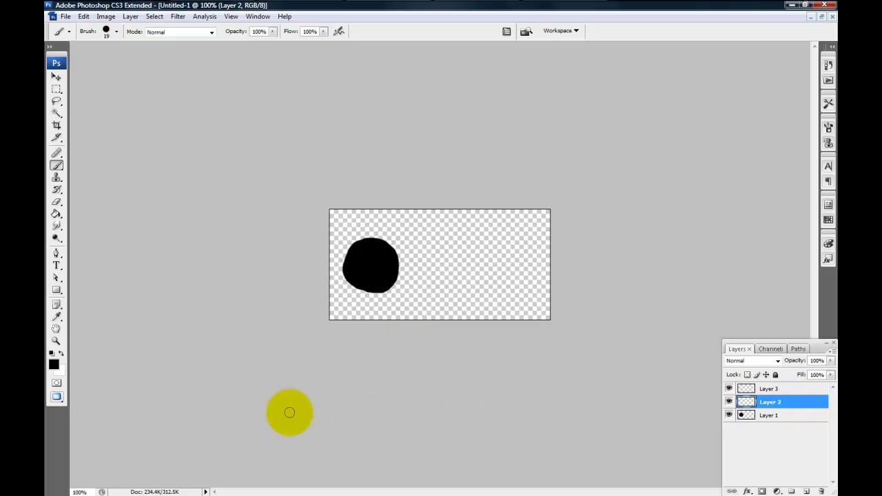
left_click(53, 364)
type("255")
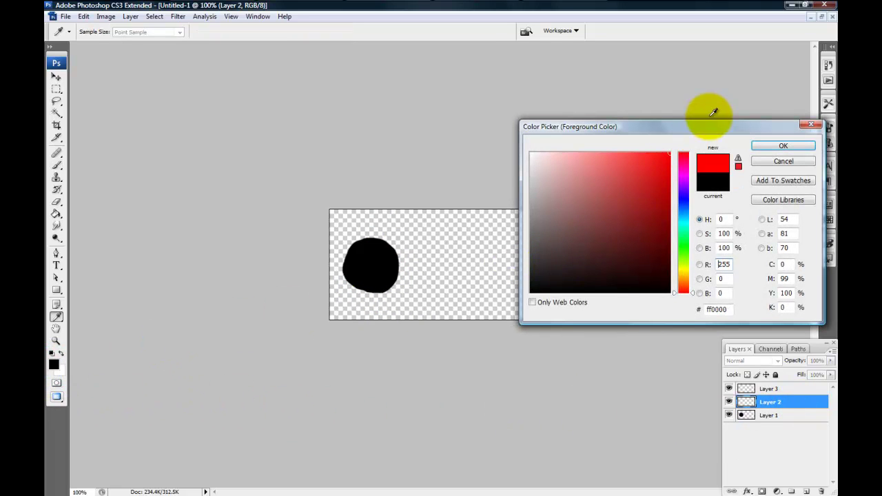
left_click(758, 145)
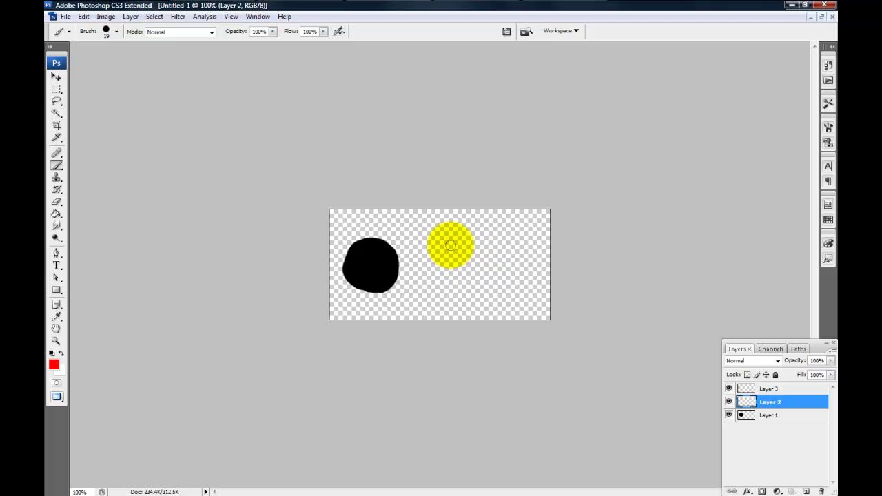
mouse_move(442, 242)
left_mouse_down()
mouse_move(413, 293)
mouse_move(469, 287)
mouse_move(443, 240)
mouse_move(422, 288)
mouse_move(456, 282)
mouse_move(460, 259)
mouse_move(441, 265)
mouse_move(435, 281)
mouse_move(460, 285)
left_mouse_up()
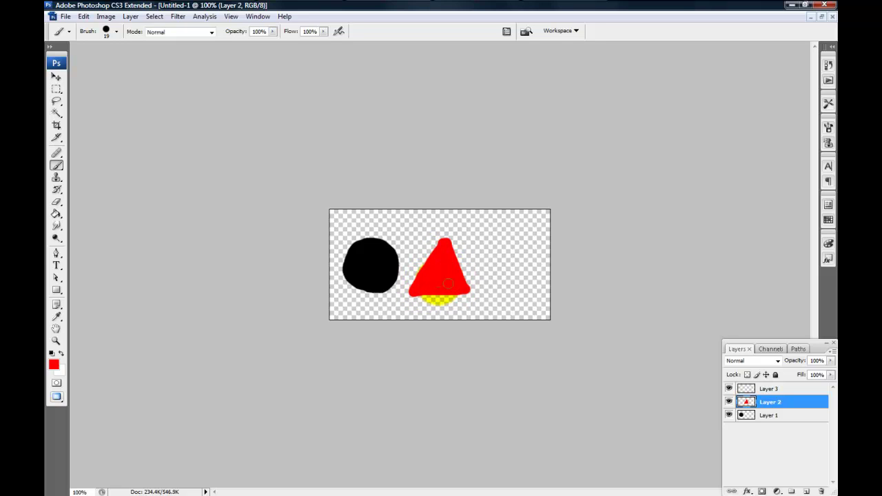
Paint a filled blue (0036ff) square on Layer 3, on the right side of the canvas beside the triangle
left_click(779, 389)
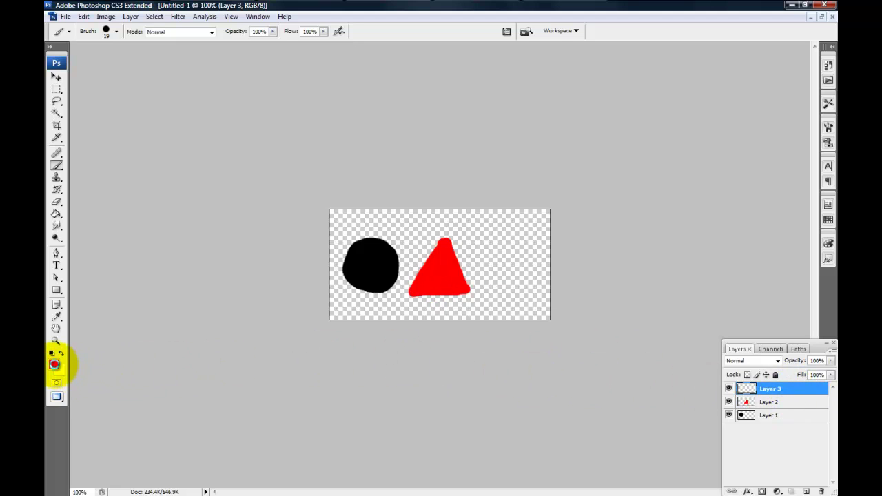
left_click(54, 363)
left_click(683, 205)
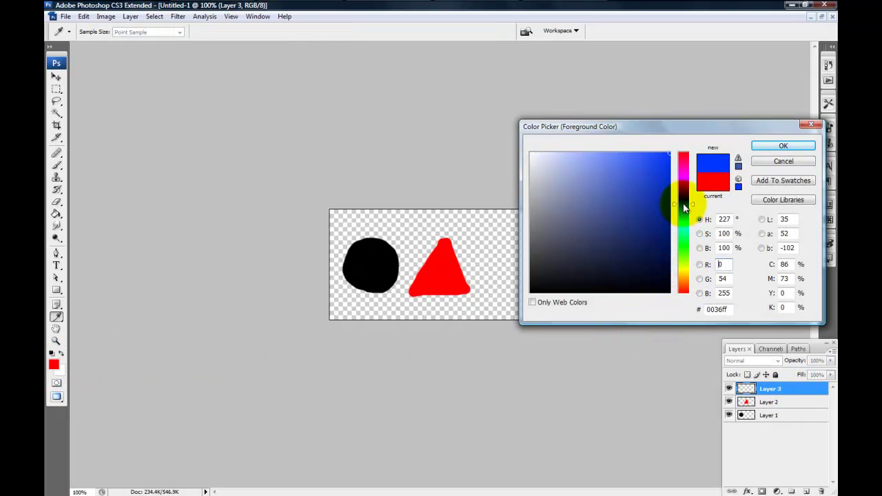
left_click_drag(650, 181, 670, 152)
left_click(783, 146)
key("b")
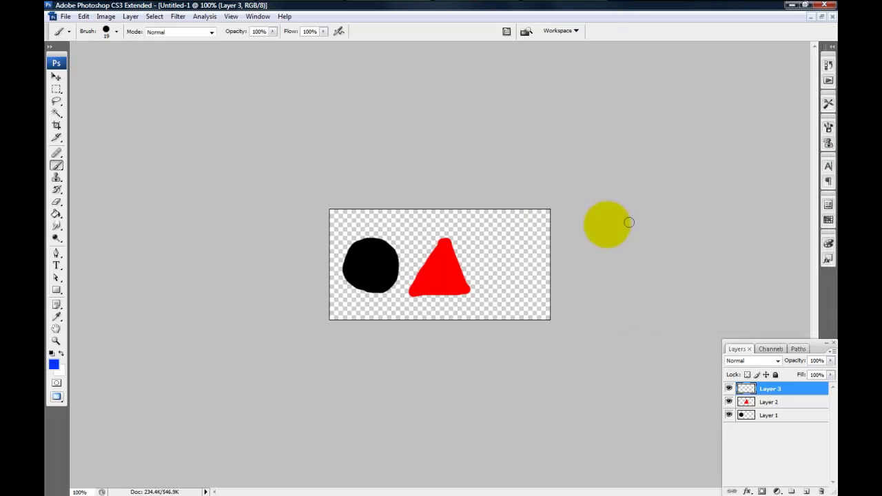
mouse_move(485, 240)
left_mouse_down()
mouse_move(483, 293)
mouse_move(536, 293)
mouse_move(538, 240)
mouse_move(487, 244)
mouse_move(493, 290)
mouse_move(503, 249)
mouse_move(528, 251)
mouse_move(530, 268)
mouse_move(530, 248)
mouse_move(528, 285)
mouse_move(500, 281)
mouse_move(508, 273)
mouse_move(500, 287)
mouse_move(526, 279)
mouse_move(516, 274)
mouse_move(521, 254)
mouse_move(506, 267)
mouse_move(505, 256)
mouse_move(485, 242)
left_mouse_up()
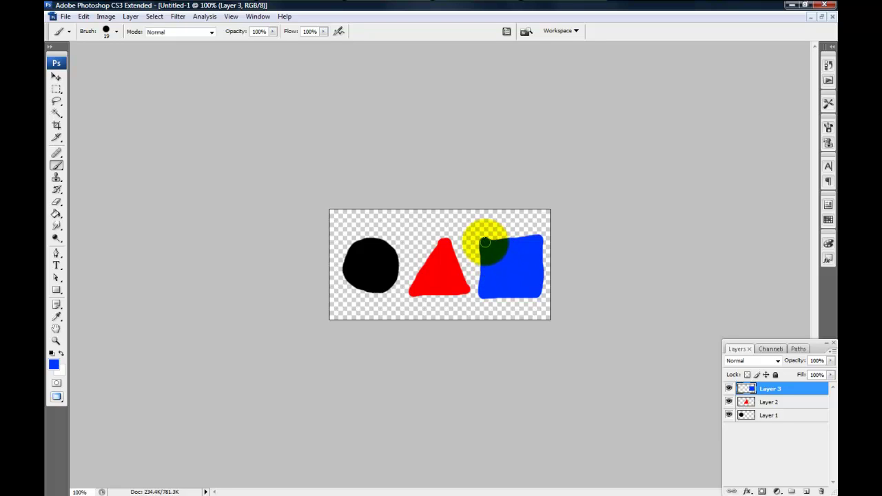
Switch to the Move tool, then hide the red triangle's layer and show it again
left_click(57, 76)
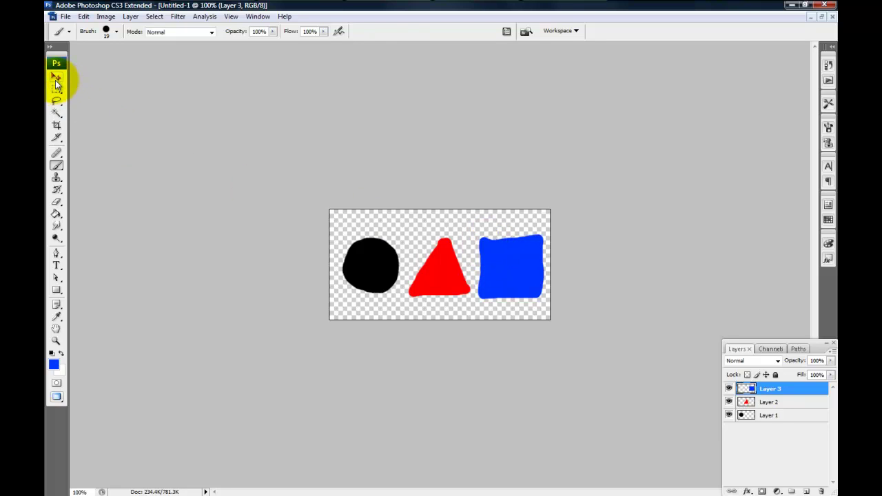
left_click(330, 378)
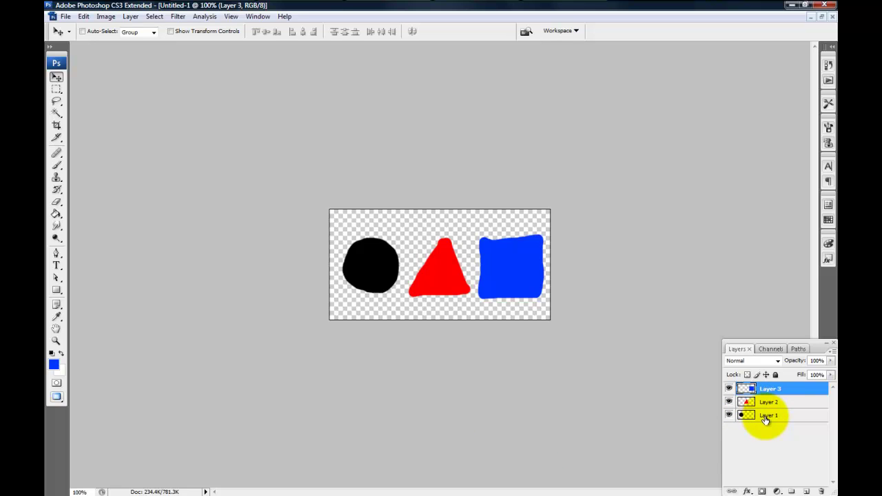
key("alt+bracketleft")
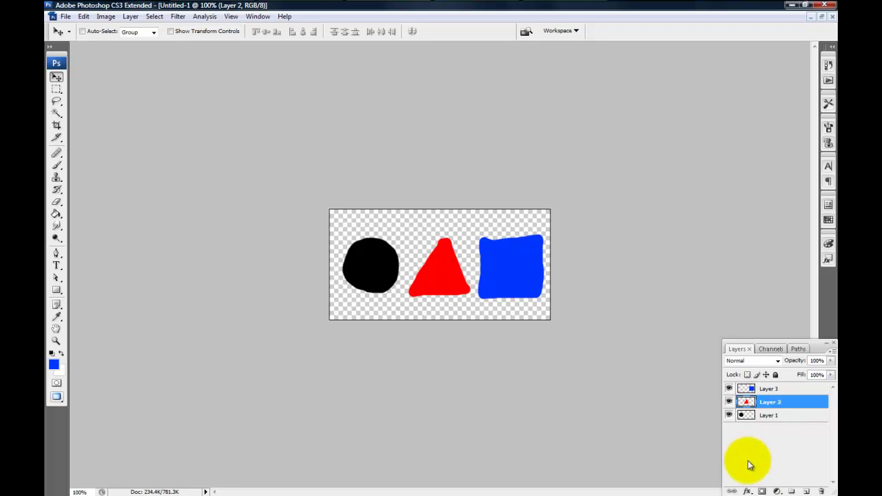
left_click(729, 402)
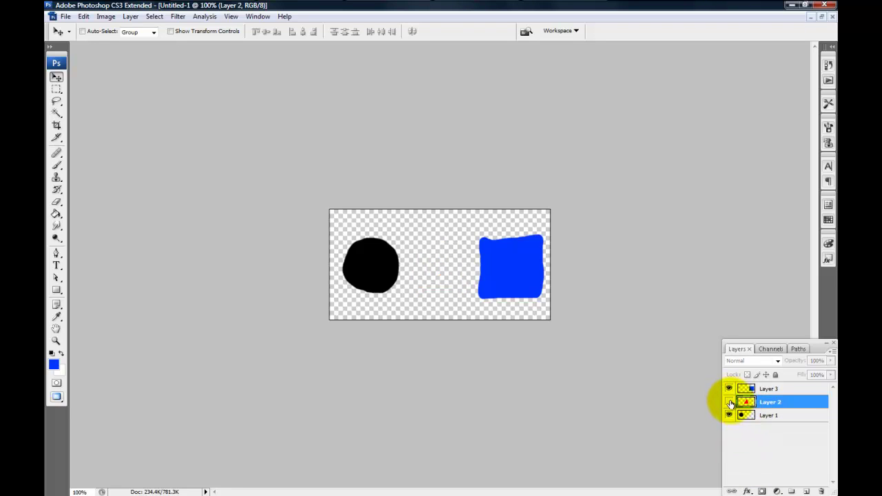
left_click(729, 401)
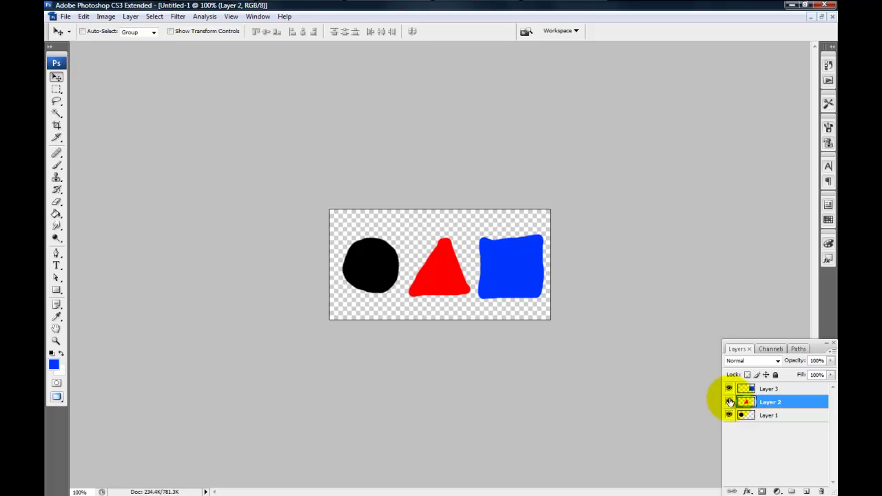
Move the red triangle and the blue square onto the black circle so that all three shapes are stacked
left_click(795, 417)
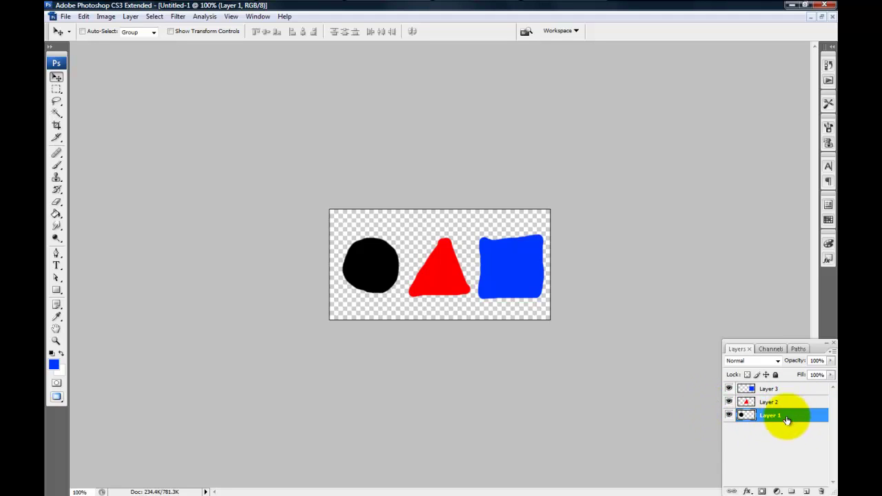
left_click(781, 390)
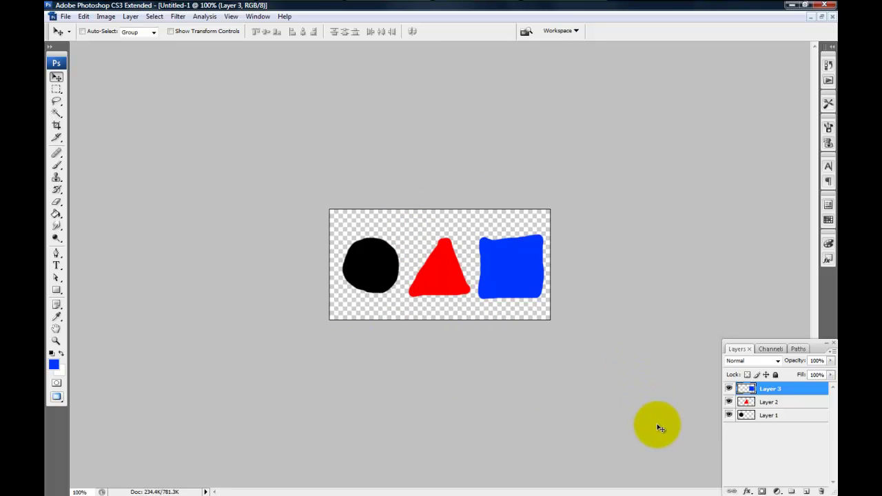
left_click(777, 403)
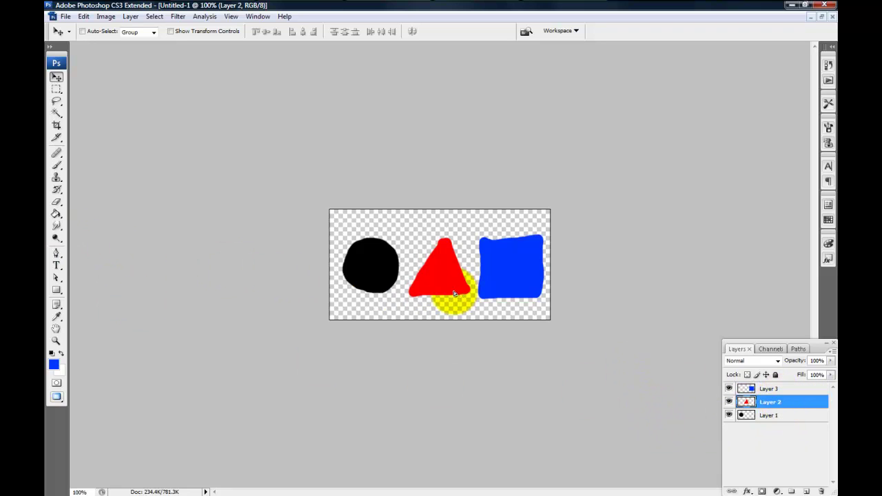
left_click_drag(456, 296, 386, 288)
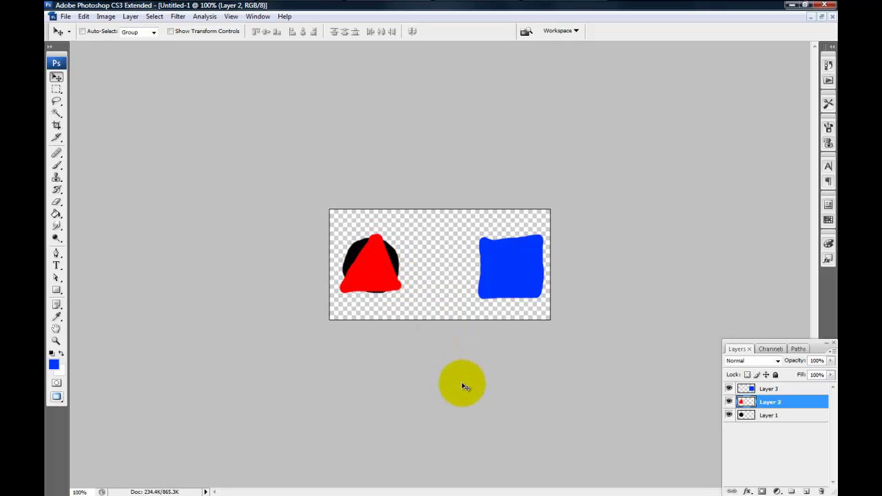
left_click(791, 390)
left_click_drag(514, 298, 366, 292)
left_click(775, 415)
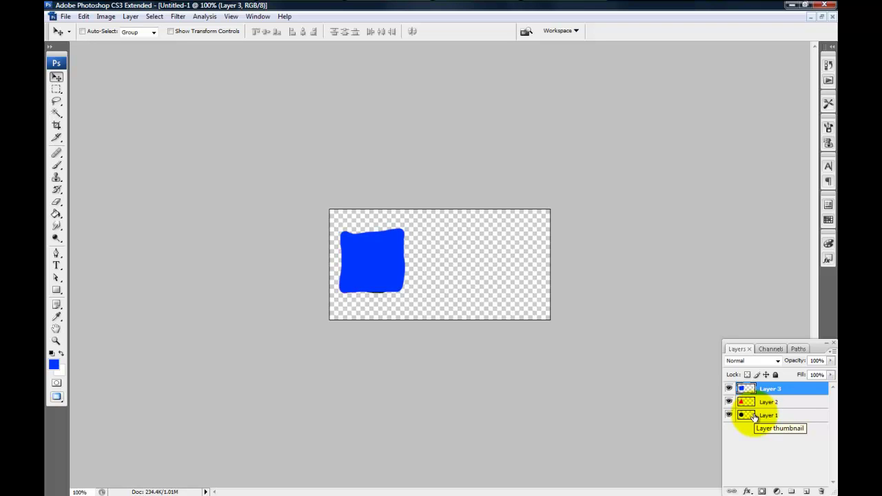
Spread the shapes apart side by side, with the circle at the left, the triangle in the middle and the square at the right
left_click_drag(375, 262, 499, 269)
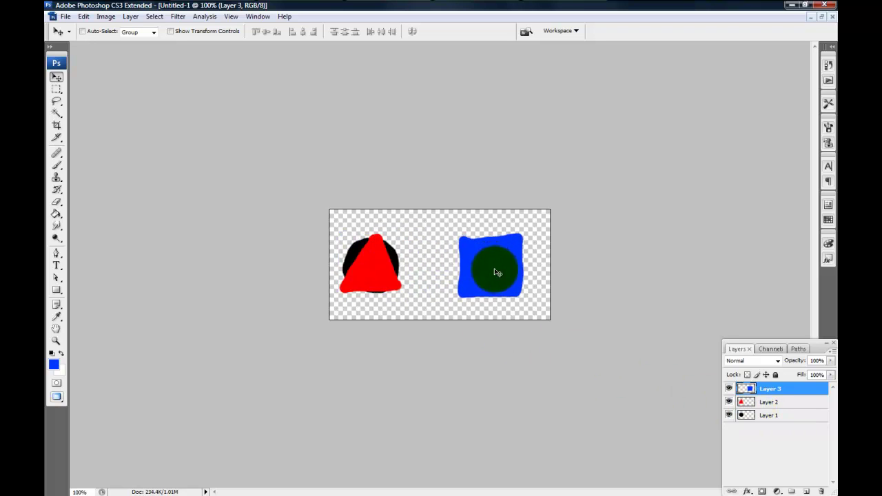
left_click(776, 403)
left_click_drag(408, 303, 463, 304)
left_click(781, 416)
left_click_drag(329, 279, 347, 267)
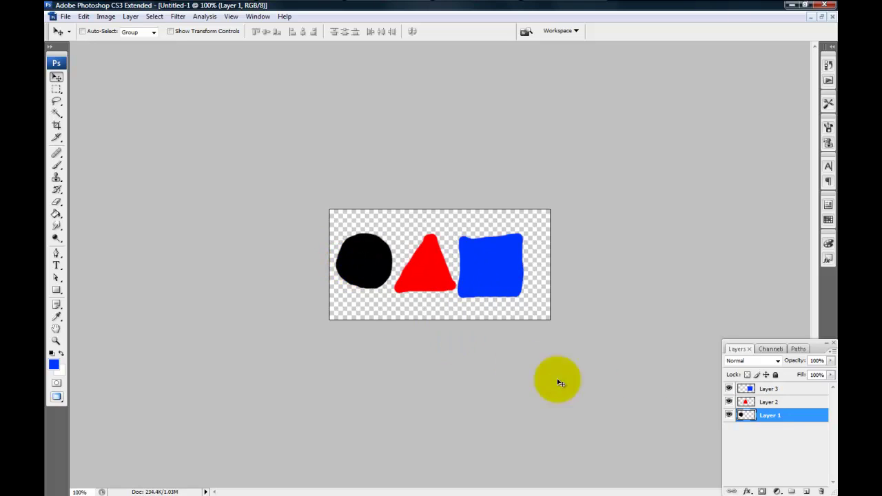
Move the red triangle partly over the black circle, and the blue square partly over the triangle
left_click(772, 403)
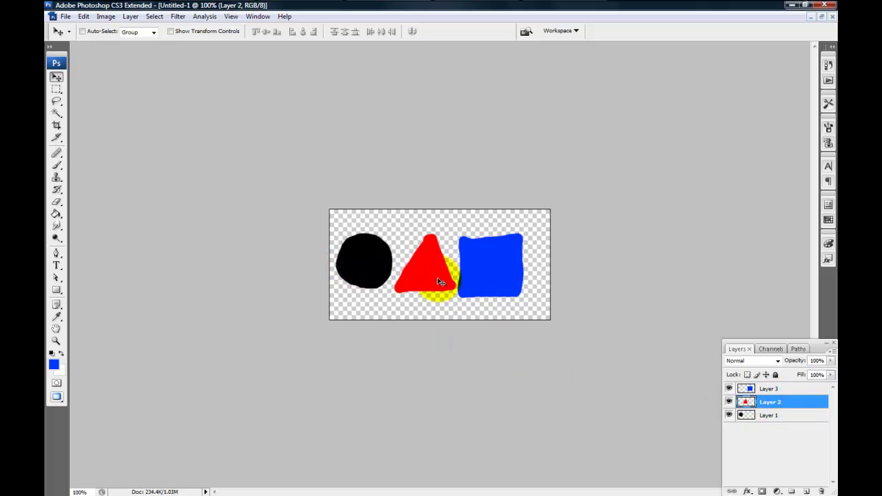
left_click_drag(428, 276, 389, 284)
left_click(770, 389)
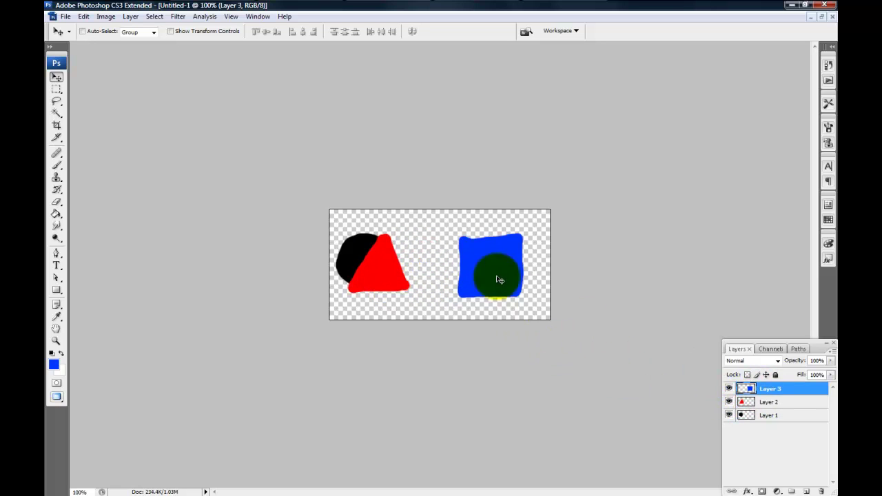
left_click_drag(499, 280, 421, 281)
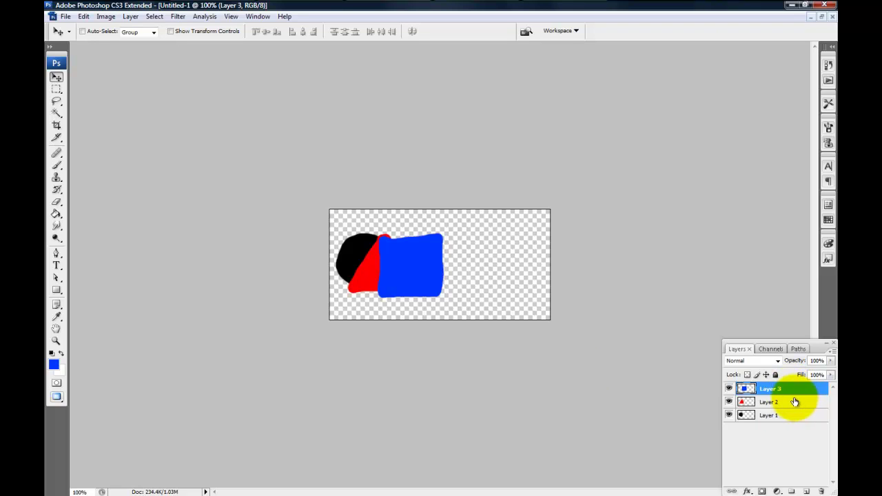
Try different layer orders, ending with Layer 3 on top, Layer 1 in the middle and Layer 2 at the bottom
left_click_drag(793, 392, 790, 422)
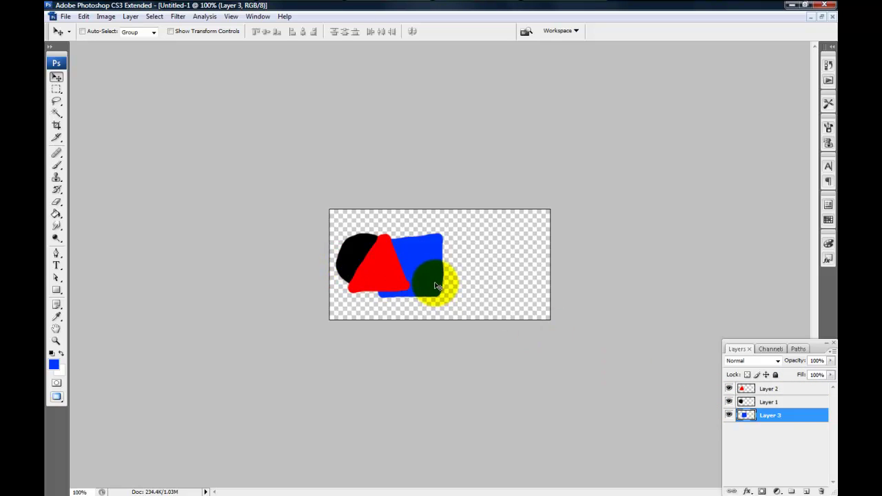
left_click_drag(797, 388, 797, 407)
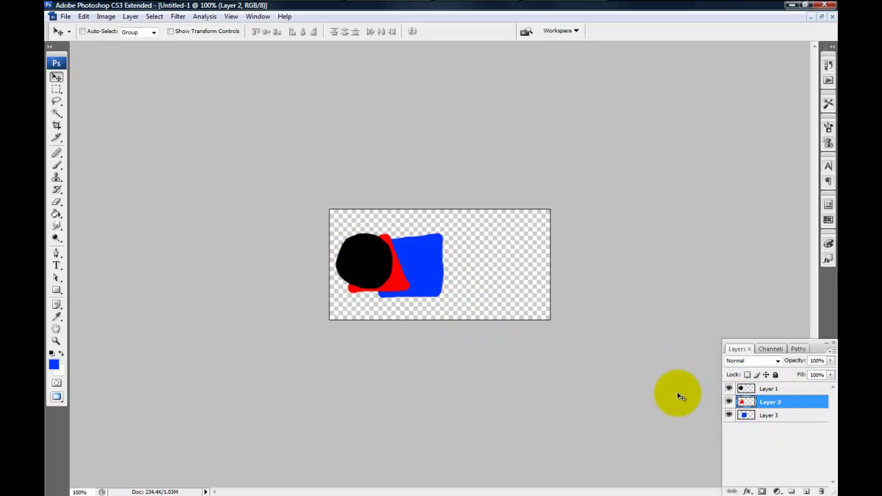
mouse_move(779, 414)
left_mouse_down()
mouse_move(777, 392)
mouse_move(793, 408)
left_mouse_up()
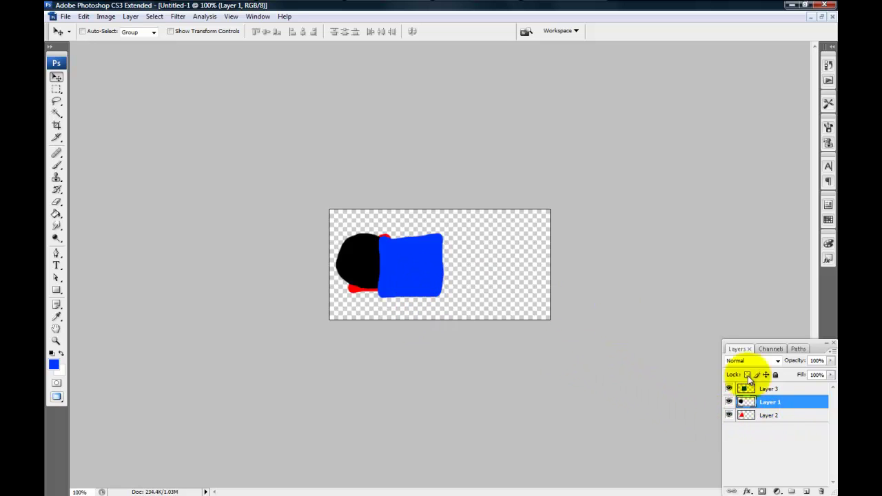
Move the blue square away from the other shapes and back so that it overlaps the circle and triangle
left_click(789, 390)
left_click_drag(435, 306, 506, 287)
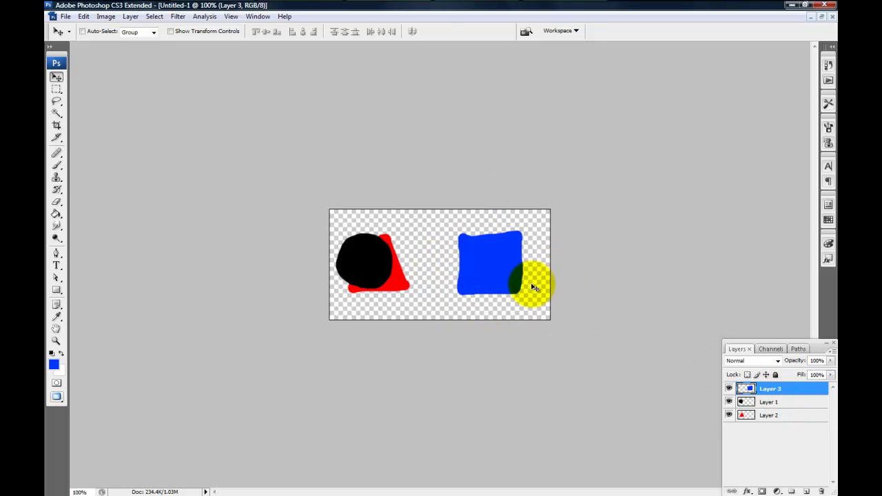
left_click_drag(528, 288, 431, 286)
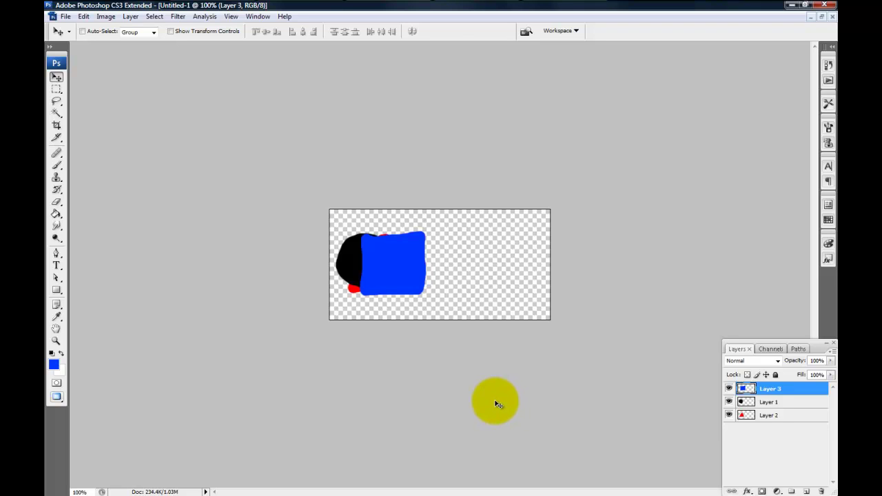
Delete the blue square's layer and the red triangle's layer, keeping only the black circle's layer
left_click(821, 491)
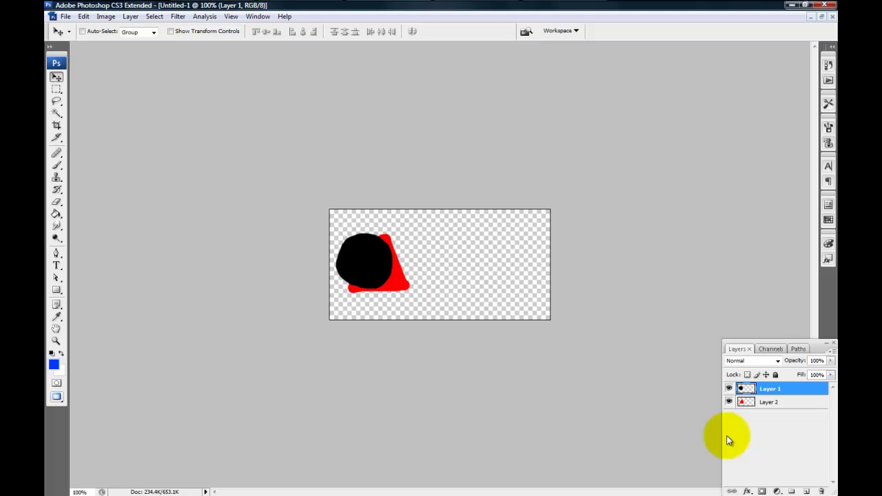
left_click(756, 403)
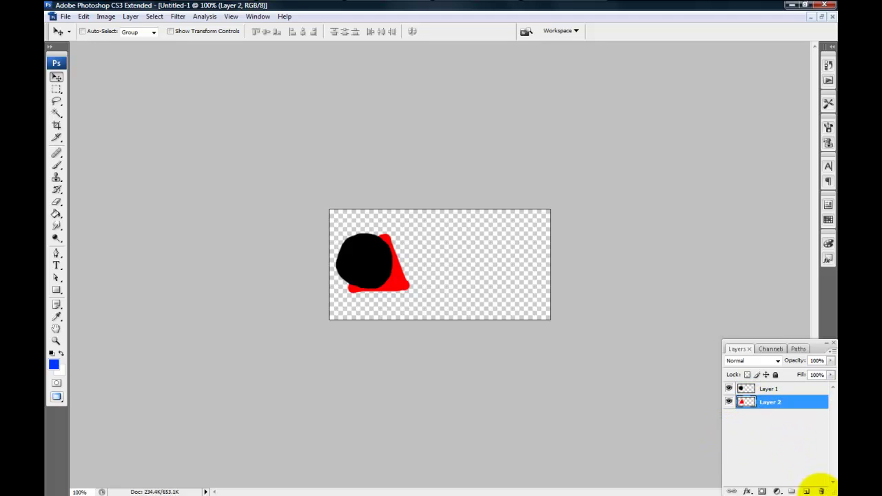
left_click(821, 491)
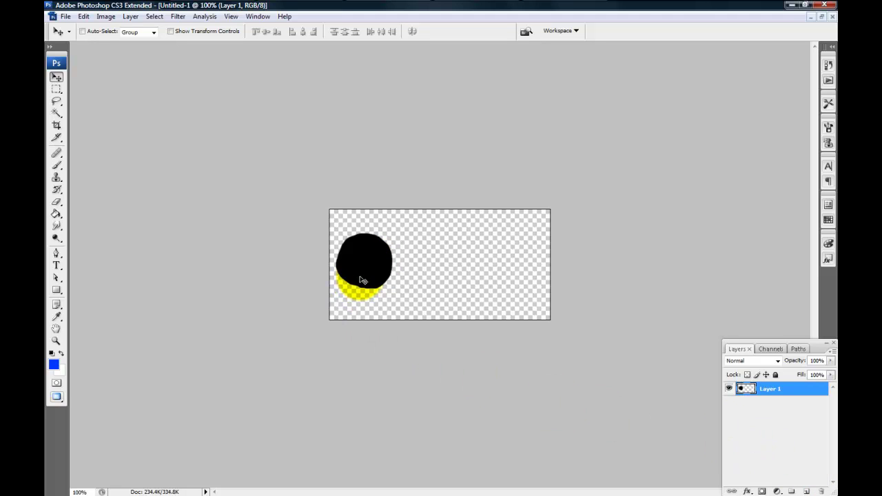
Move the black circle toward the middle of the canvas
left_click_drag(365, 271, 437, 289)
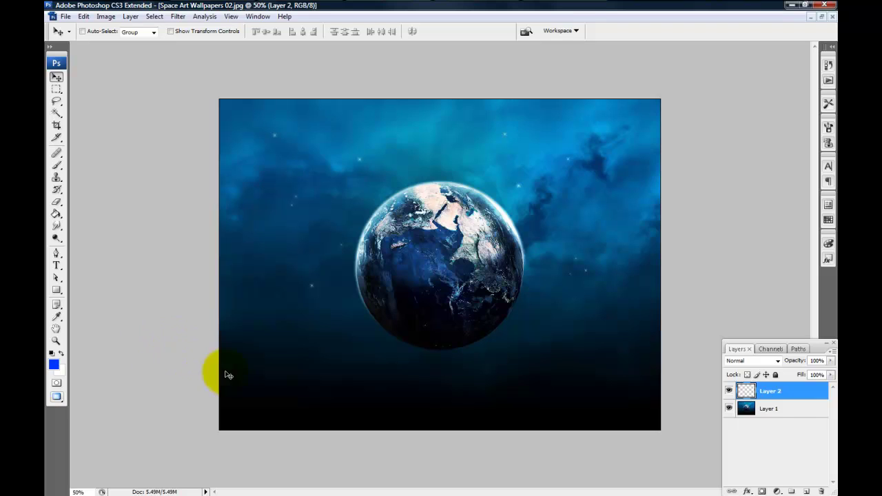
Paint a jagged blue outline around the globe directly on Layer 1 with the Brush, and erase its upper-left part with the Eraser
key("alt+bracketleft")
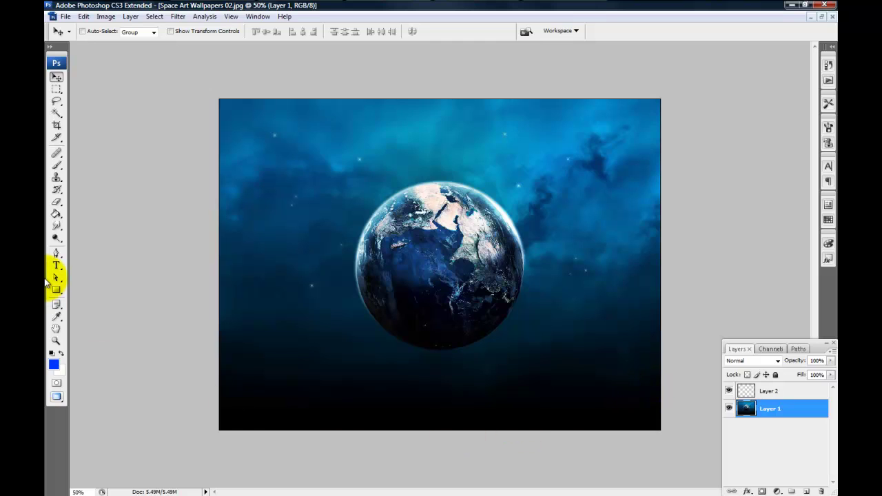
left_click(56, 166)
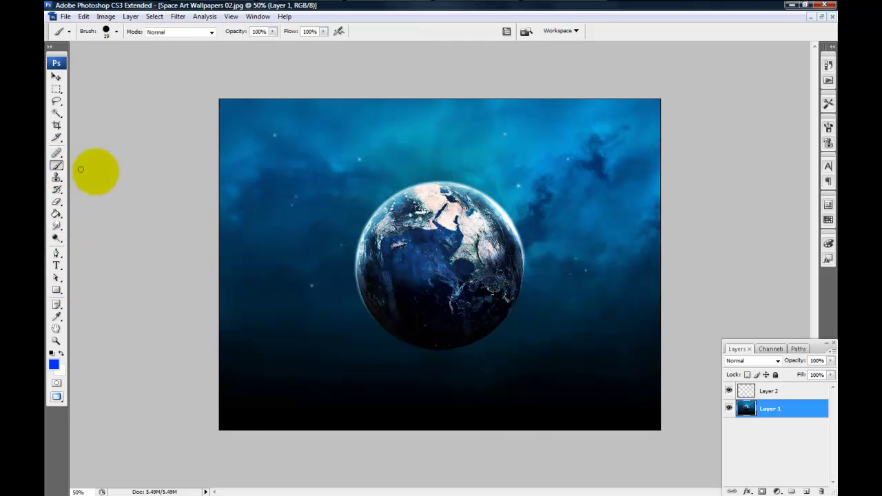
mouse_move(269, 213)
left_mouse_down()
mouse_move(335, 138)
mouse_move(342, 184)
mouse_move(496, 128)
mouse_move(571, 143)
mouse_move(575, 209)
mouse_move(543, 343)
mouse_move(493, 373)
mouse_move(395, 383)
mouse_move(353, 366)
mouse_move(320, 344)
mouse_move(292, 263)
mouse_move(267, 241)
mouse_move(275, 201)
left_mouse_up()
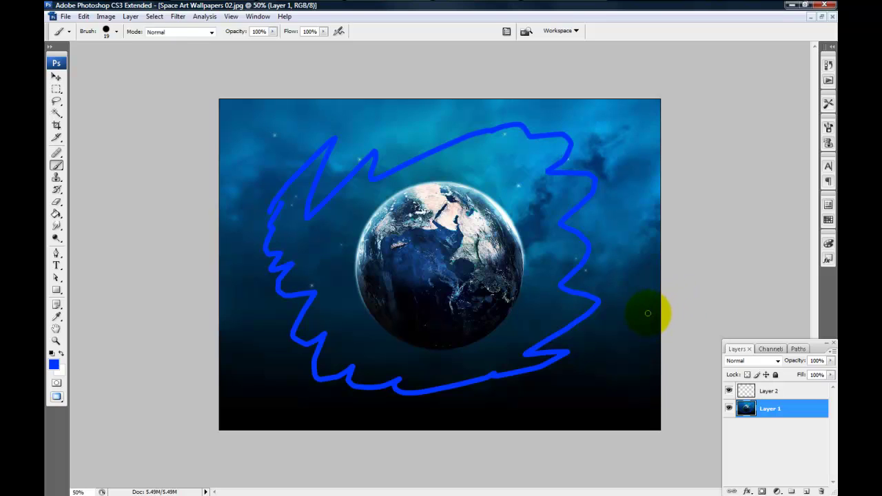
key("e")
mouse_move(242, 211)
left_mouse_down()
mouse_move(276, 208)
mouse_move(278, 224)
mouse_move(274, 191)
mouse_move(331, 142)
mouse_move(305, 216)
mouse_move(373, 148)
mouse_move(377, 177)
mouse_move(417, 159)
left_mouse_up()
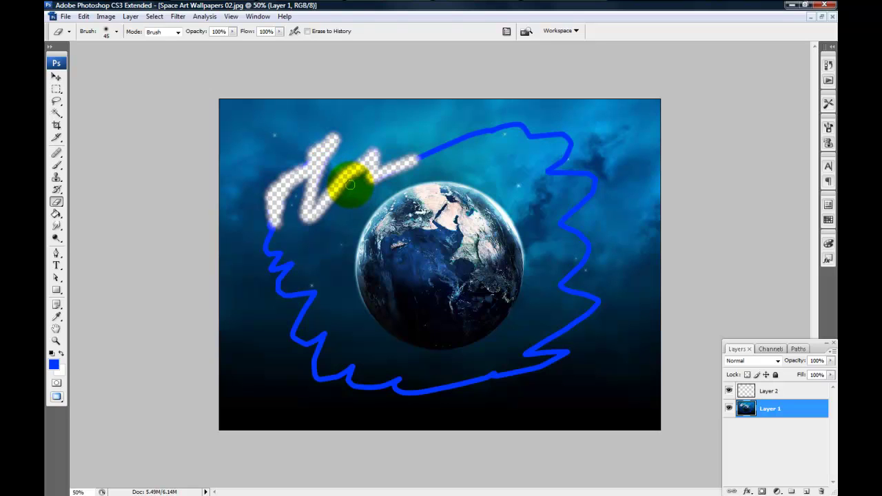
Revert the space image through its history to the state before the painting and erasing
left_click(828, 65)
left_click(758, 99)
left_click(829, 65)
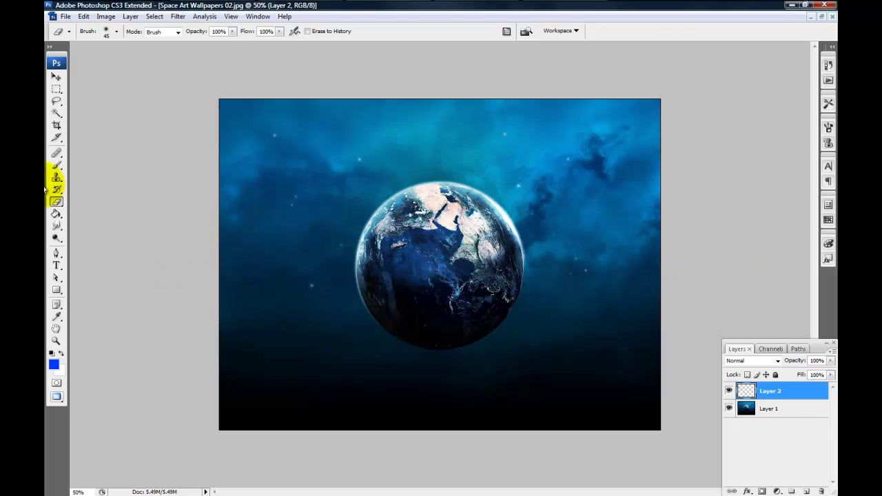
Paint a jagged blue outline around the globe on the empty Layer 2, and hide and show that layer
left_click(58, 167)
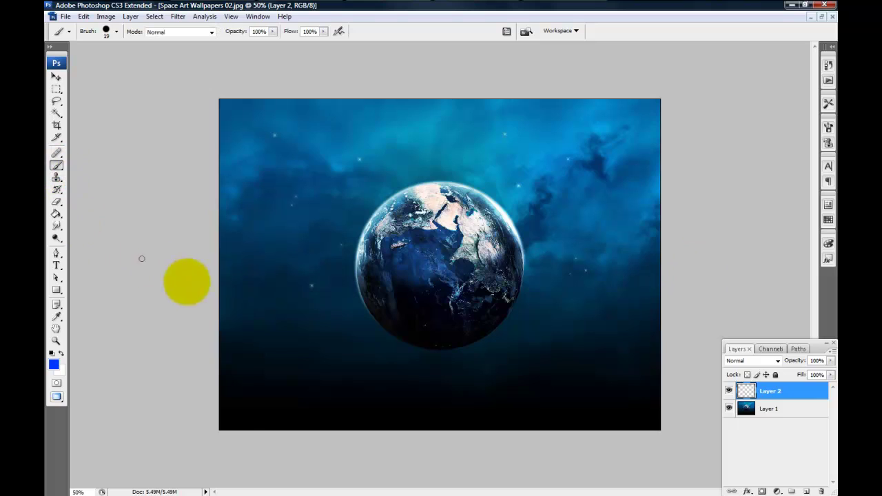
mouse_move(558, 300)
left_mouse_down()
mouse_move(560, 199)
mouse_move(505, 161)
mouse_move(418, 156)
mouse_move(363, 175)
mouse_move(295, 246)
mouse_move(319, 345)
mouse_move(388, 392)
mouse_move(441, 394)
mouse_move(504, 375)
mouse_move(533, 350)
mouse_move(550, 299)
left_mouse_up()
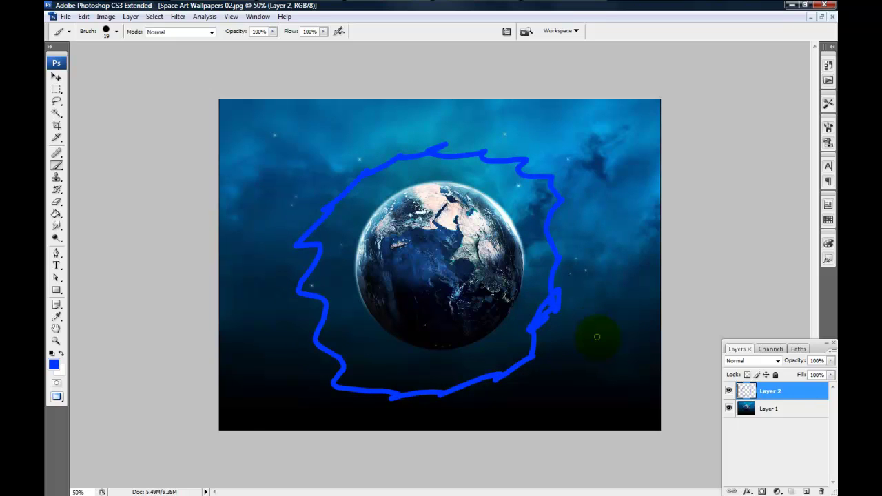
left_click_drag(755, 398, 779, 400)
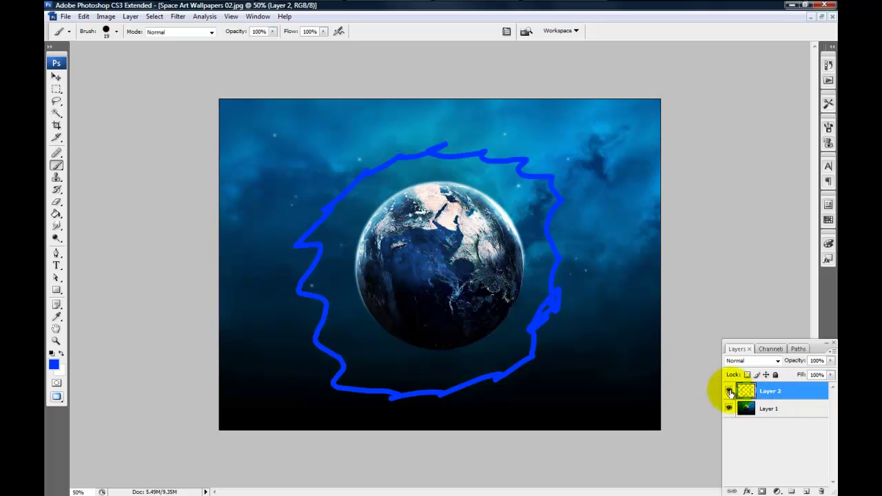
left_click(730, 392)
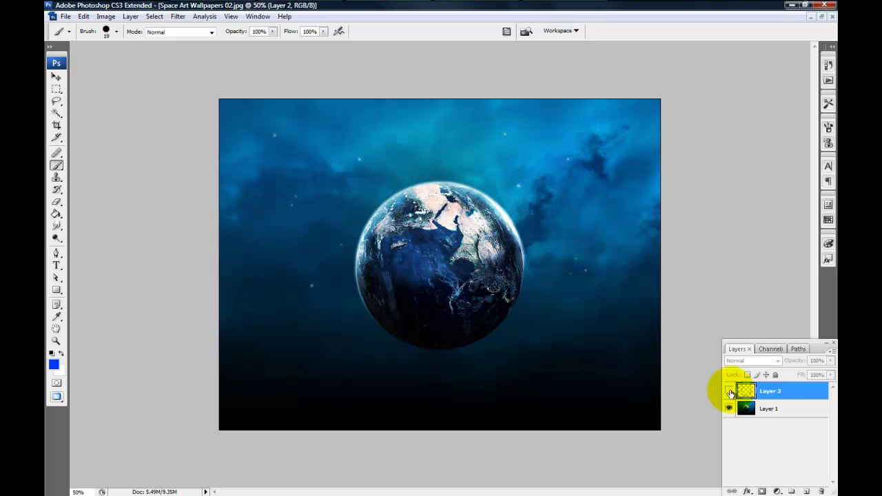
left_click(730, 392)
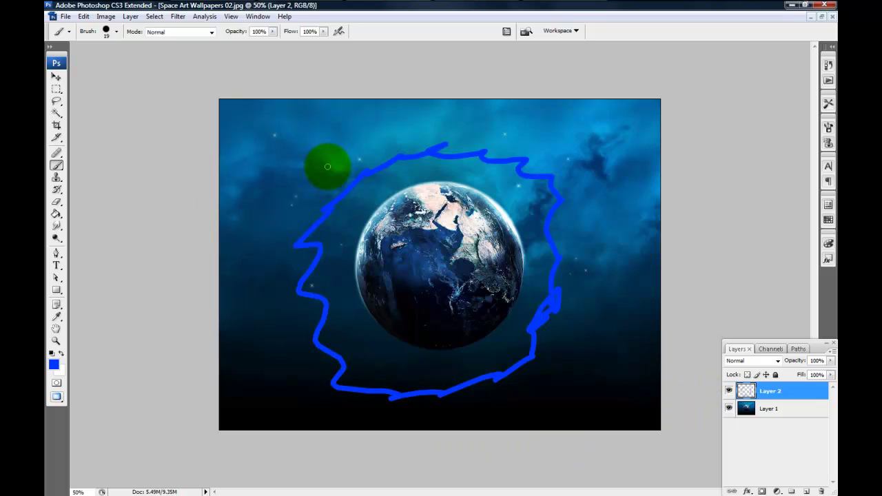
Paint a second, wider blue outline around the globe on Layer 2, and delete the layer
mouse_move(303, 166)
left_mouse_down()
mouse_move(280, 191)
mouse_move(262, 311)
mouse_move(338, 386)
mouse_move(500, 401)
mouse_move(616, 329)
mouse_move(585, 167)
mouse_move(454, 125)
mouse_move(266, 147)
mouse_move(267, 206)
left_mouse_up()
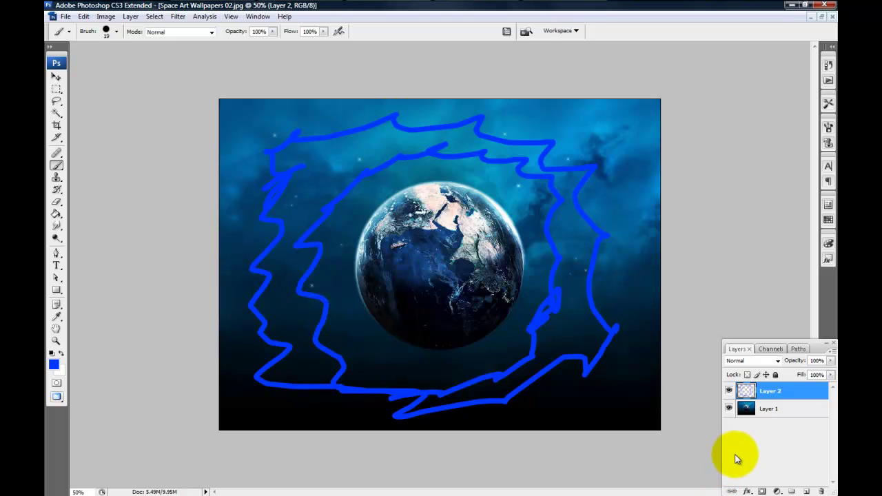
left_click(824, 491)
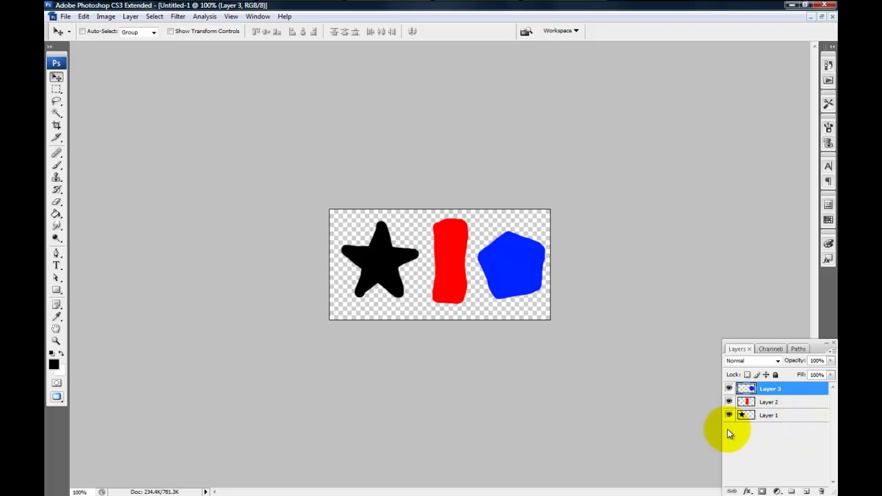
left_click(777, 360)
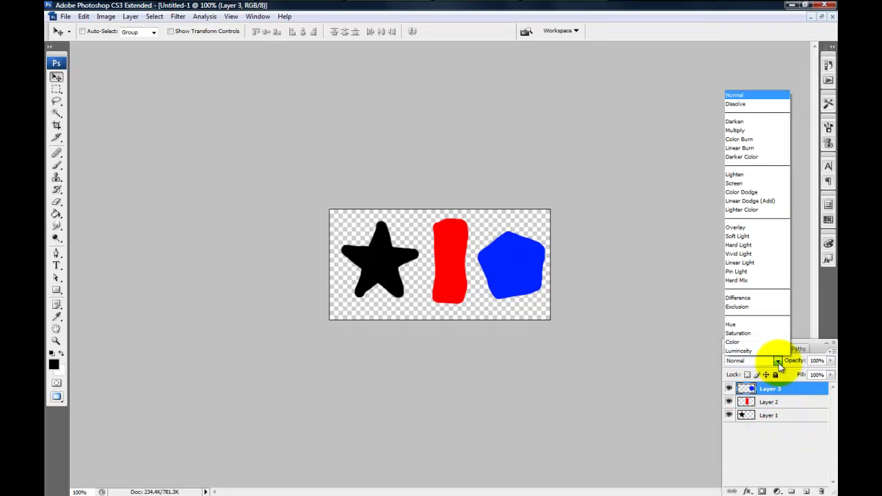
left_click(778, 361)
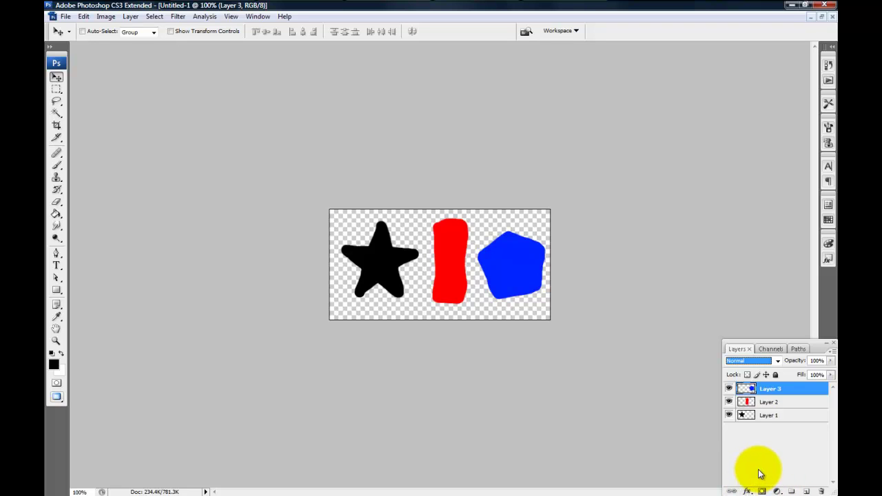
Create a layer group, put Layer 3 and Layer 2 into it, and collapse the group
left_click(791, 492)
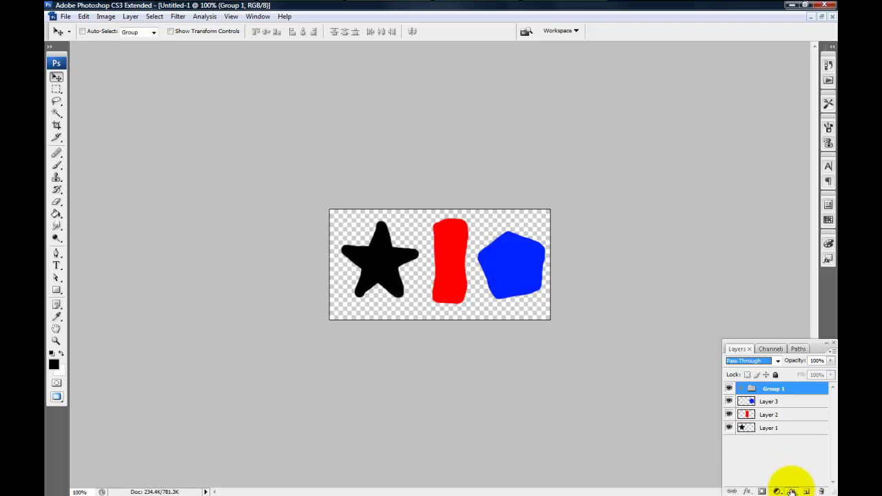
mouse_move(770, 401)
left_mouse_down()
mouse_move(777, 386)
mouse_move(771, 413)
mouse_move(774, 388)
left_mouse_up()
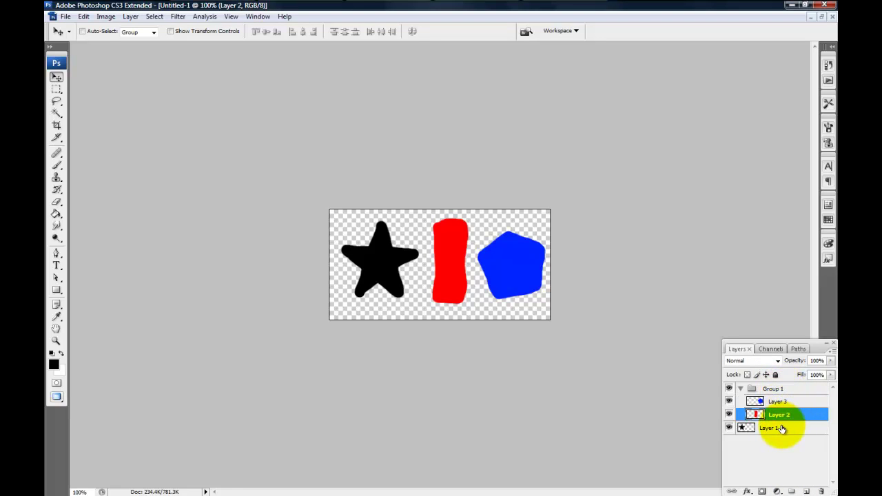
left_click(741, 391)
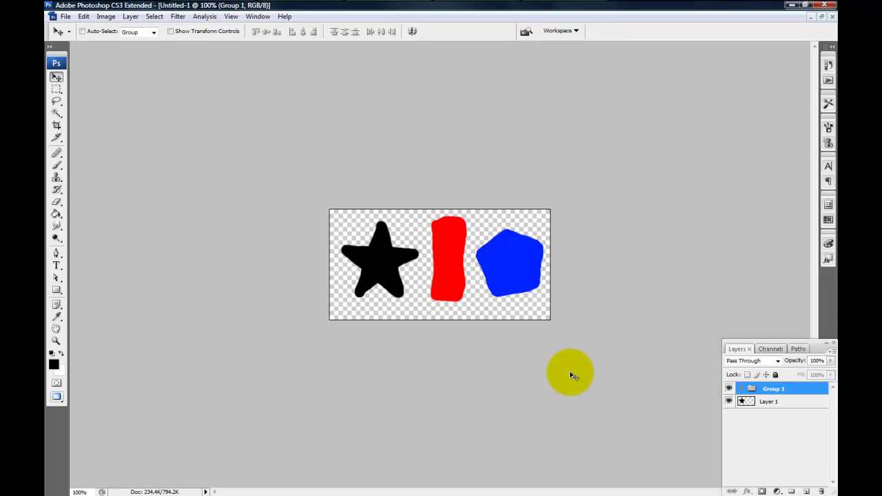
Shift the group with the red rectangle and blue pentagon slightly to the left, and hide and show it as one unit
key("Left")
key("Left")
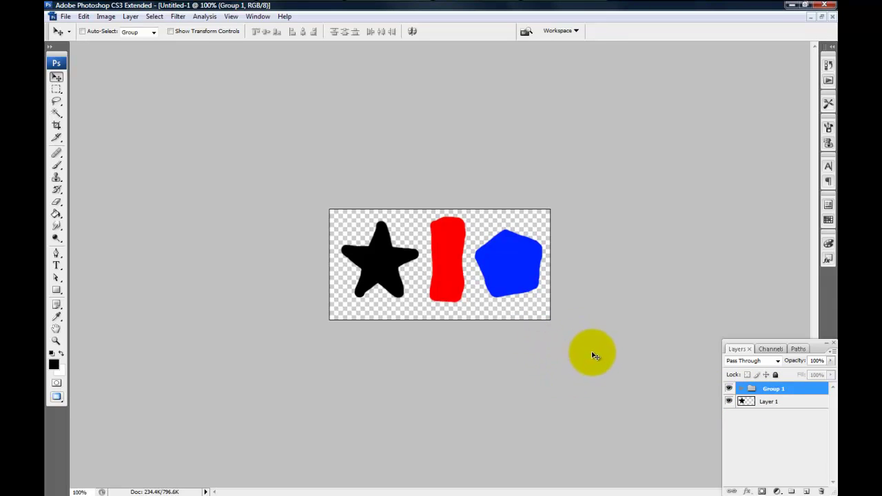
mouse_move(590, 354)
left_mouse_down()
mouse_move(559, 363)
mouse_move(607, 368)
mouse_move(588, 339)
mouse_move(567, 364)
mouse_move(594, 356)
left_mouse_up()
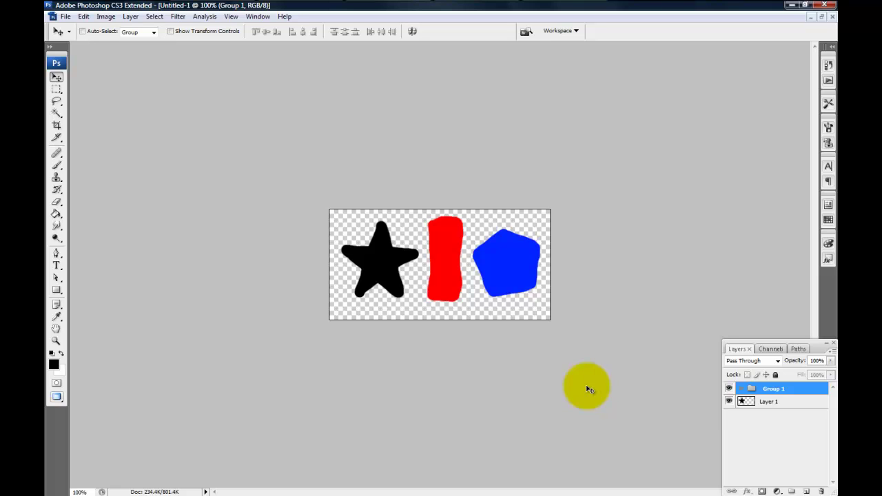
left_click(729, 388)
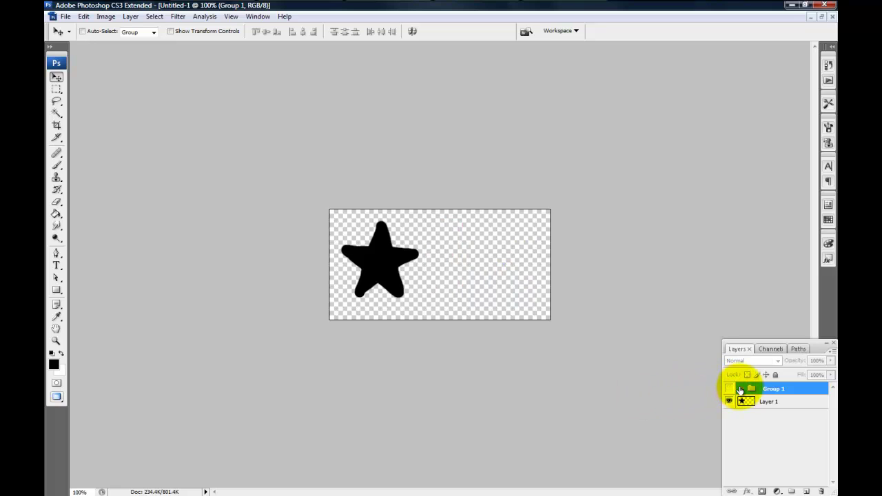
left_click(729, 389)
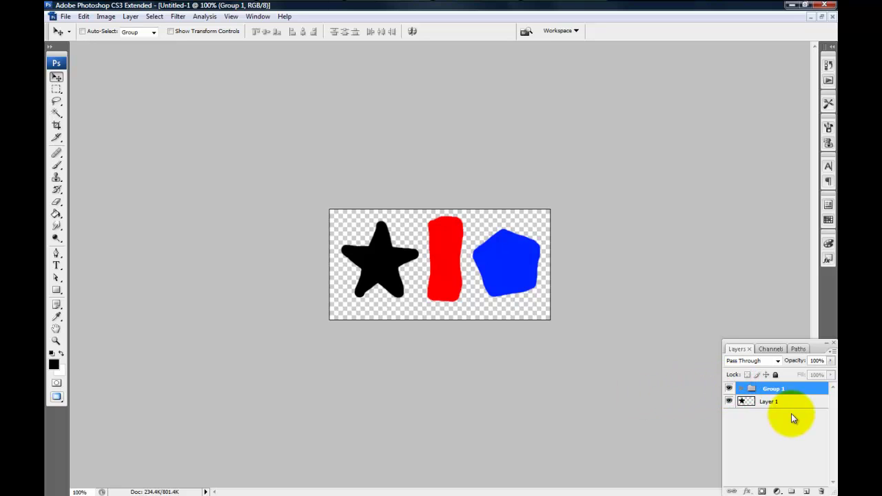
Look at the available fill and adjustment layer types and at the Layer Style blending options of Layer 1
left_click(776, 491)
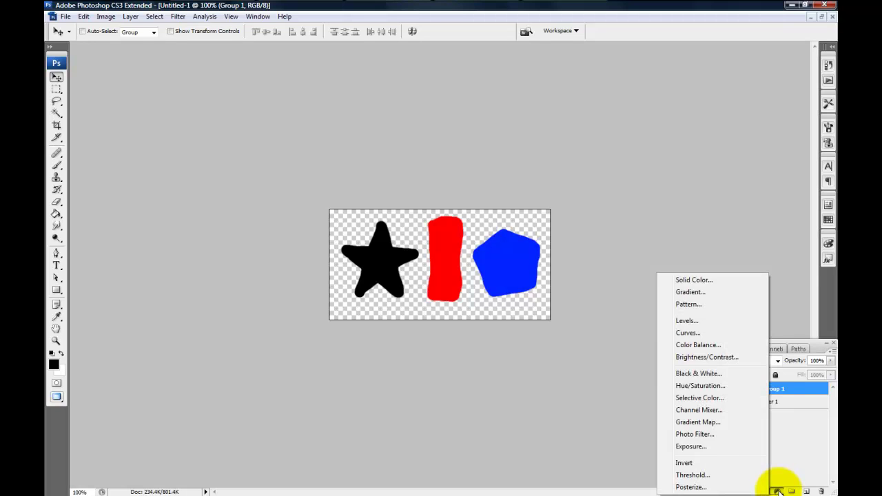
left_click(773, 488)
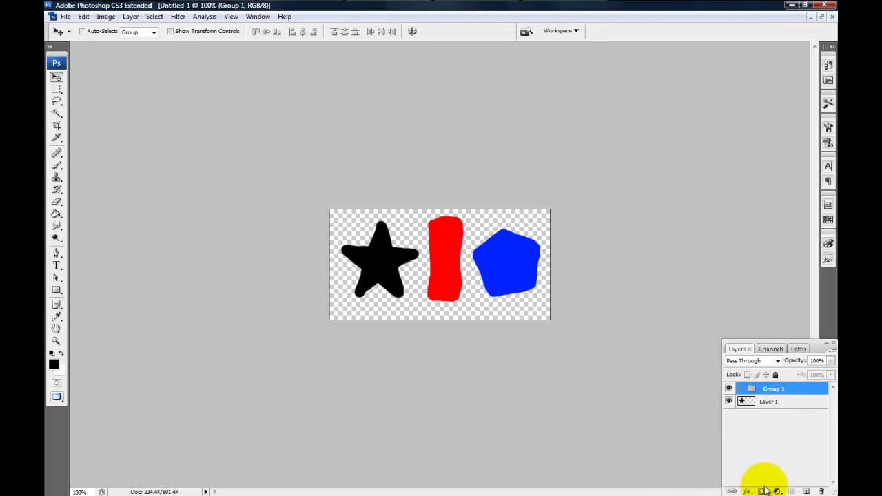
left_click(765, 402)
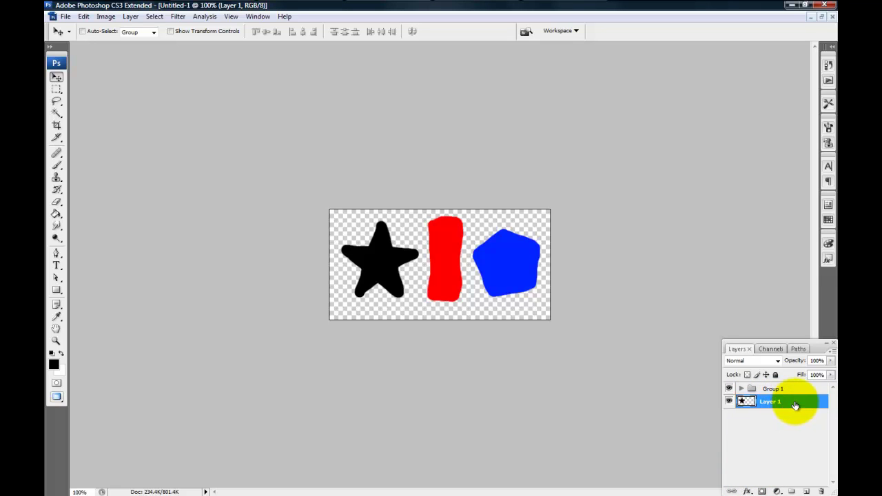
double_click(794, 405)
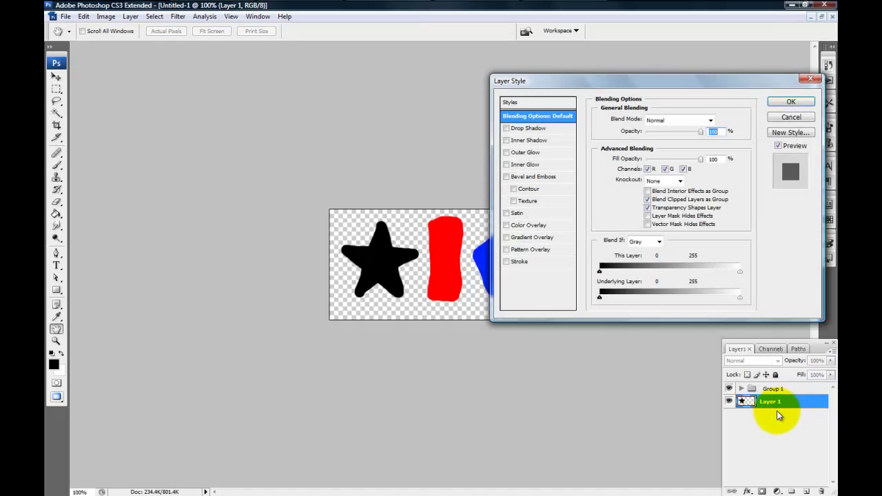
left_click(790, 116)
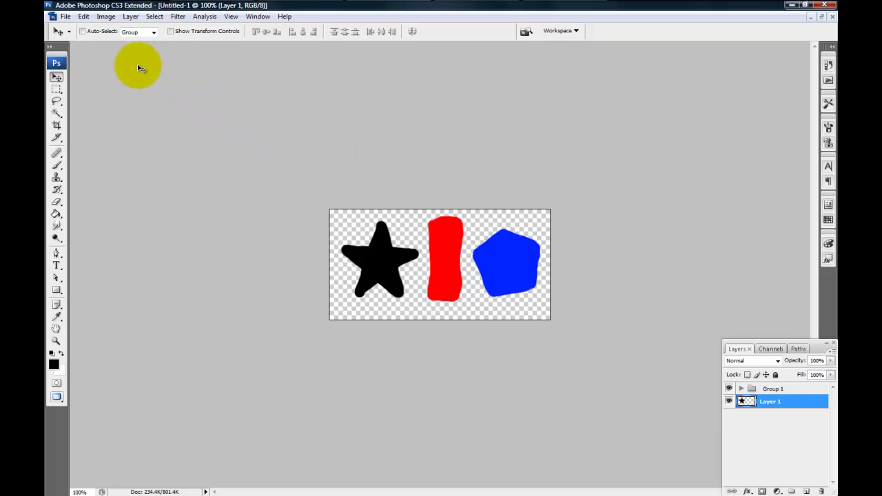
Look through the full set of layer commands available for Layer 1 without applying any
left_click(131, 16)
mouse_move(142, 31)
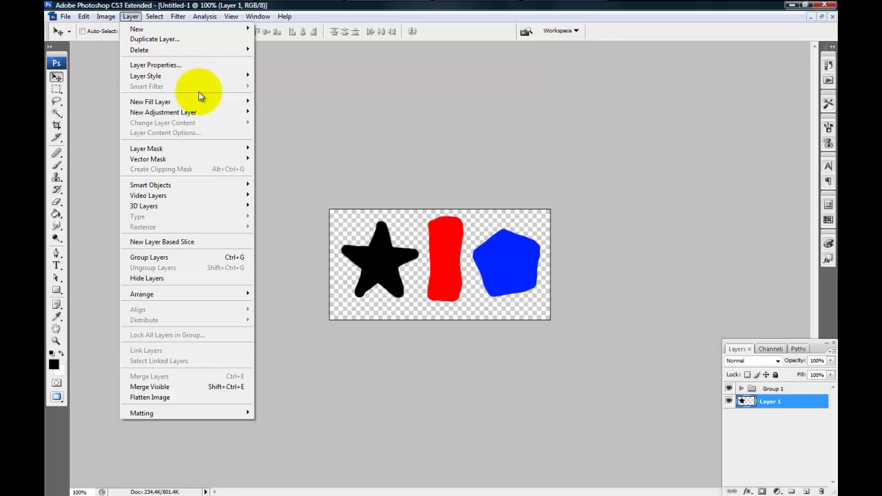
mouse_move(196, 102)
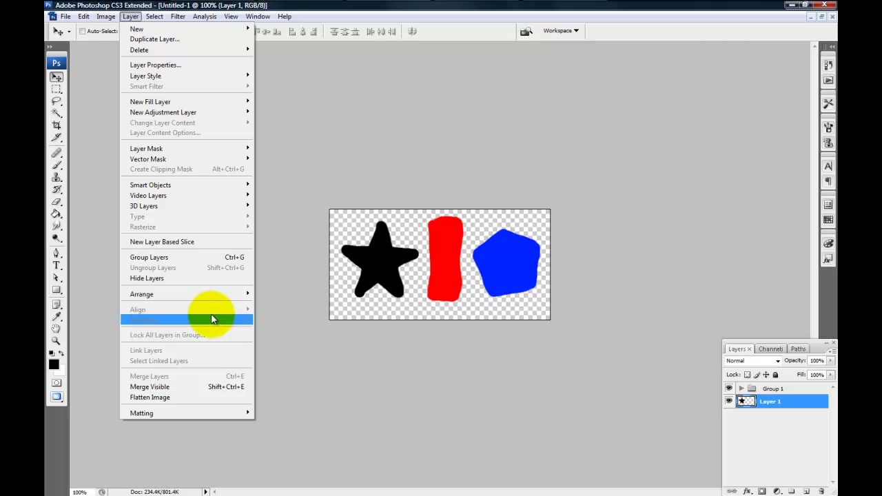
left_click(365, 414)
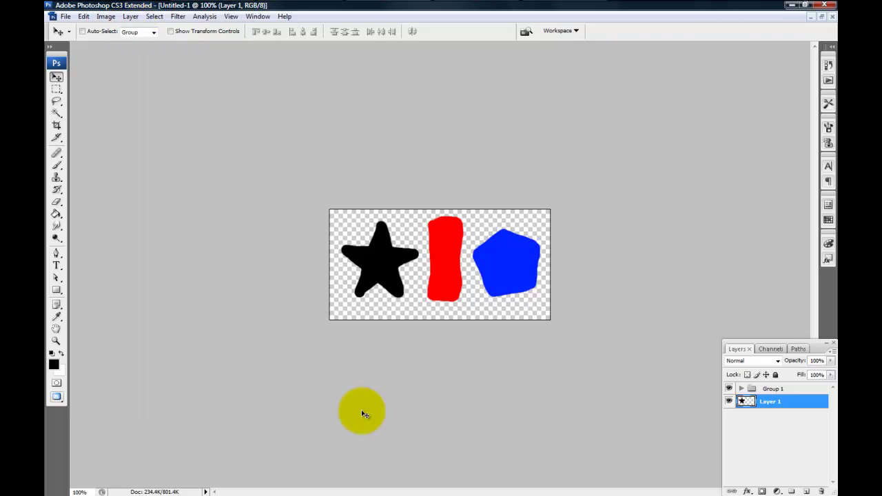